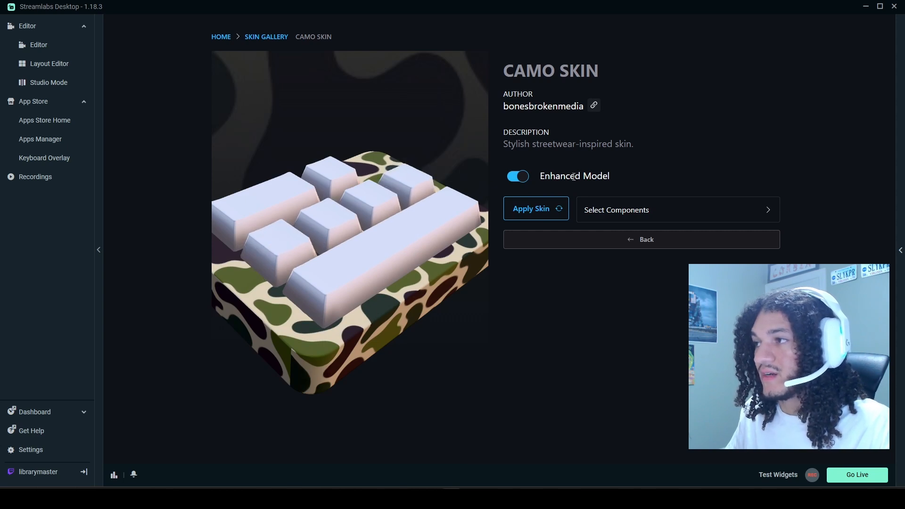
Switch the Camo skin's Enhanced Model off and back on to compare the two keyboard layouts.
left_click_drag(556, 176, 608, 176)
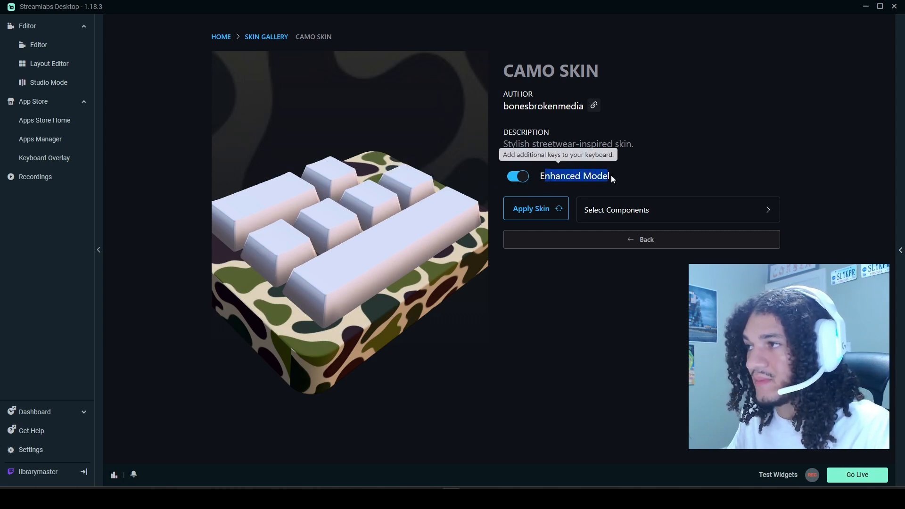
left_click(612, 177)
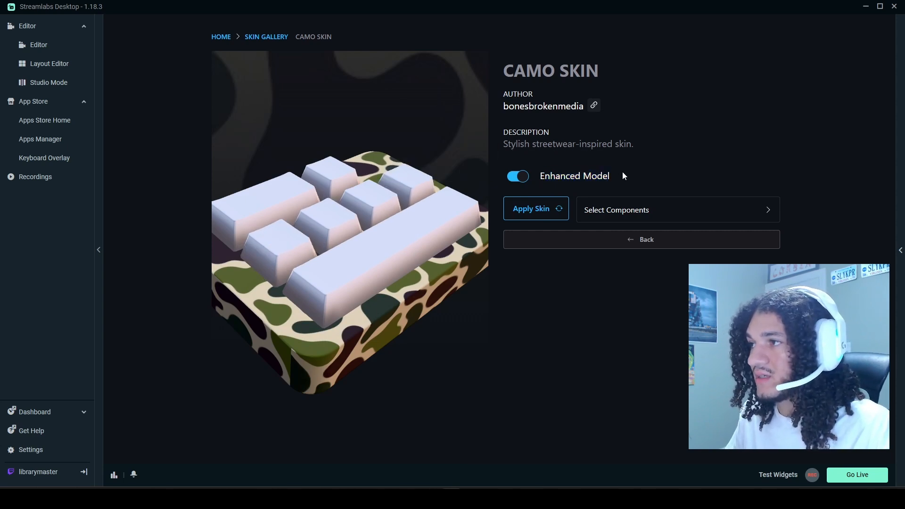
left_click(518, 177)
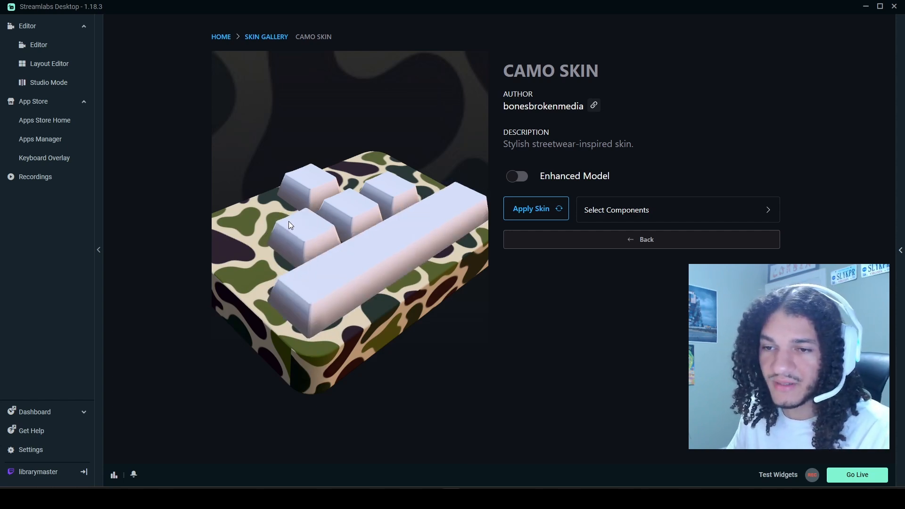
left_click(518, 177)
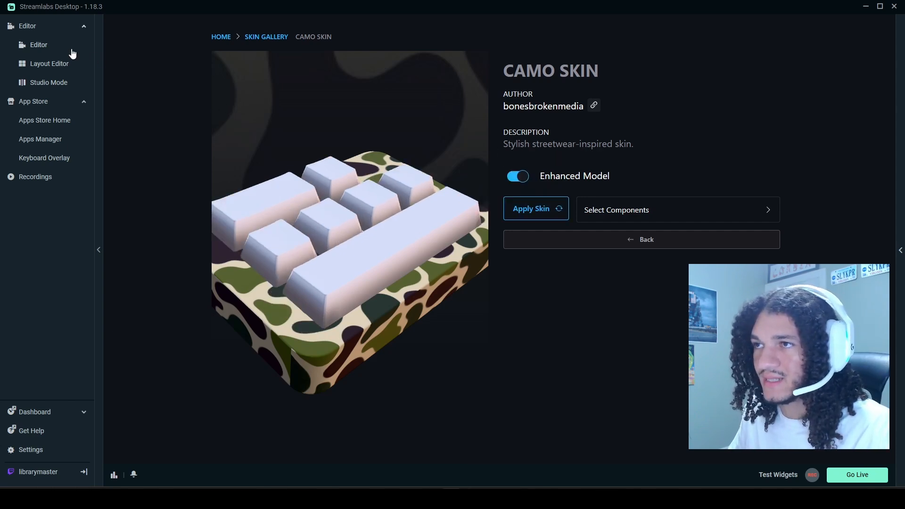
Check the Camo keyboard in the scene editor and open the Keyboard Overlay source's app settings.
left_click(43, 45)
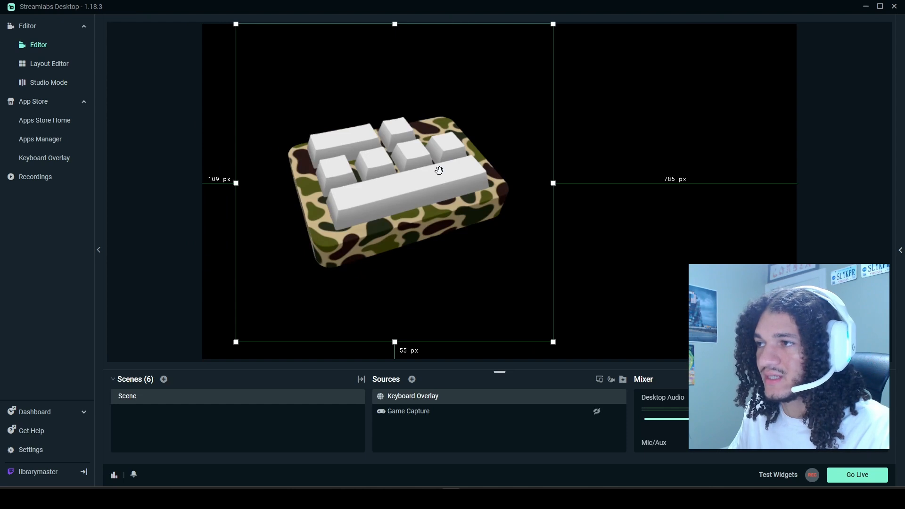
double_click(403, 401)
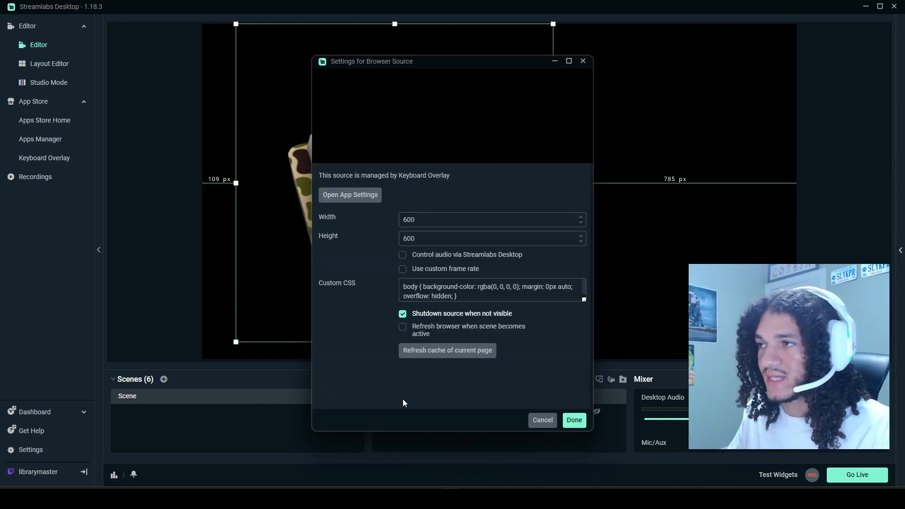
left_click(350, 197)
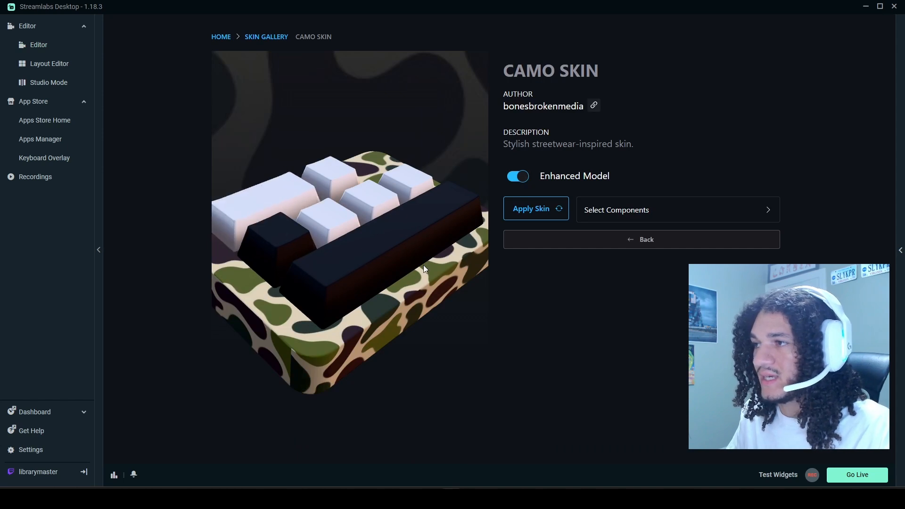
Apply the Pastel Sky skin from the gallery to only the Up, Down, Left and Right keys.
left_click(268, 36)
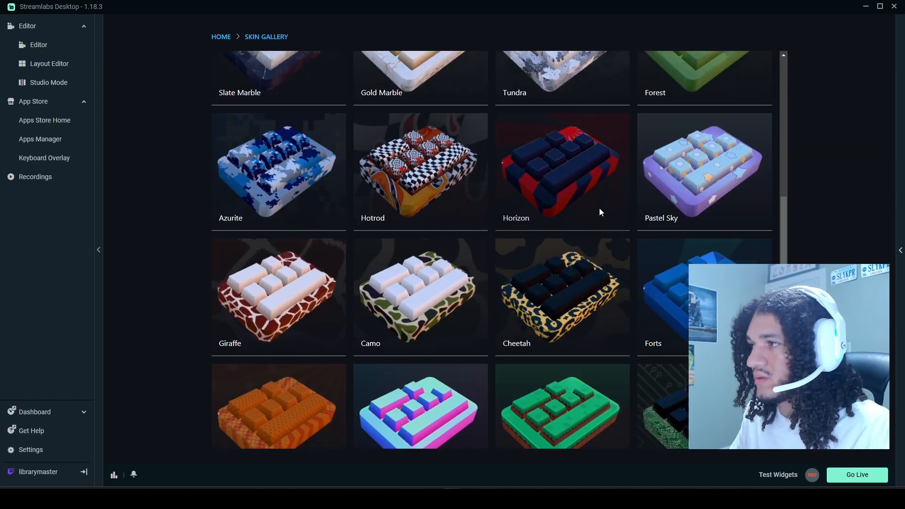
left_click(686, 198)
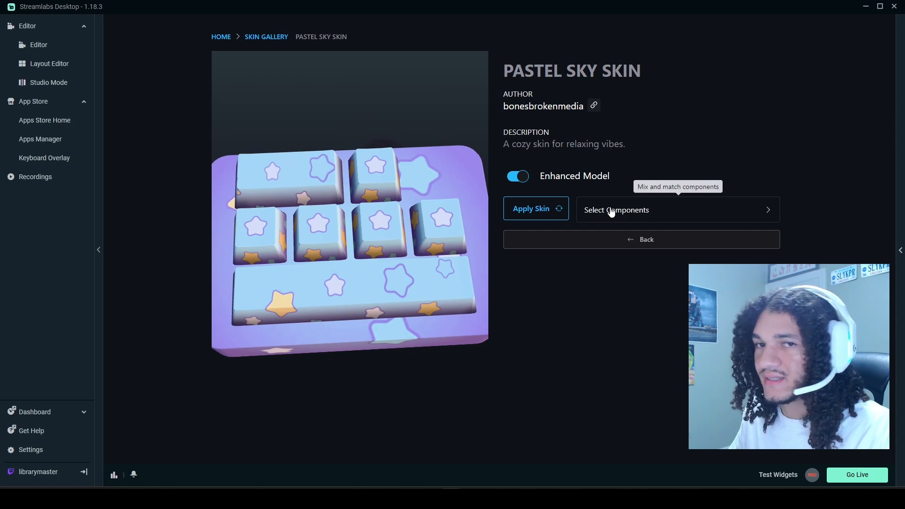
left_click(611, 211)
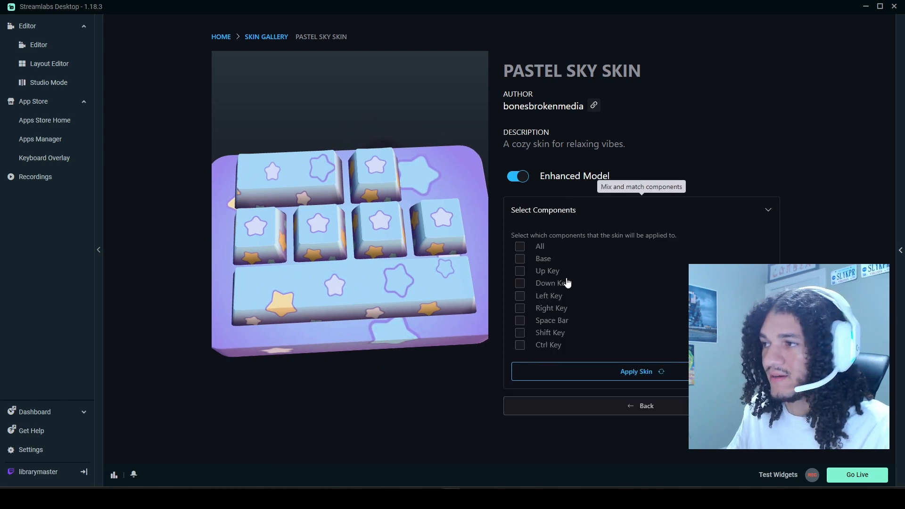
left_click(520, 283)
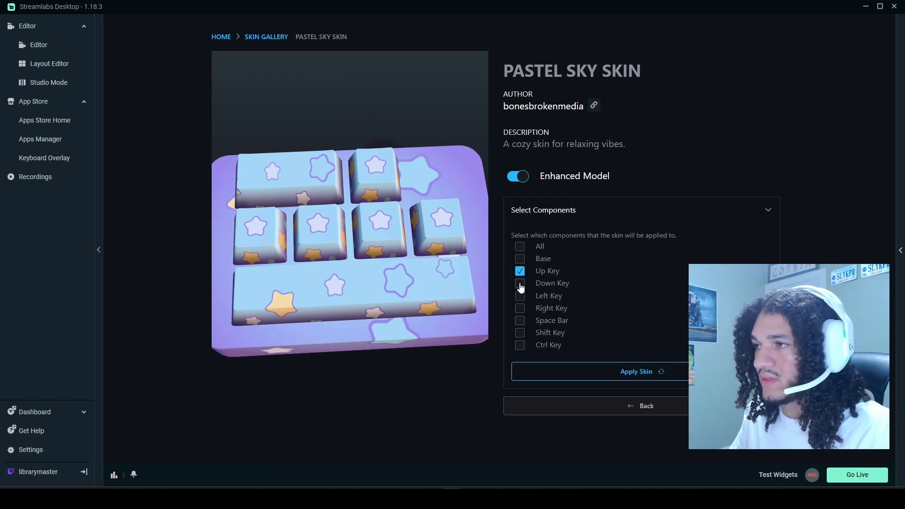
left_click(520, 296)
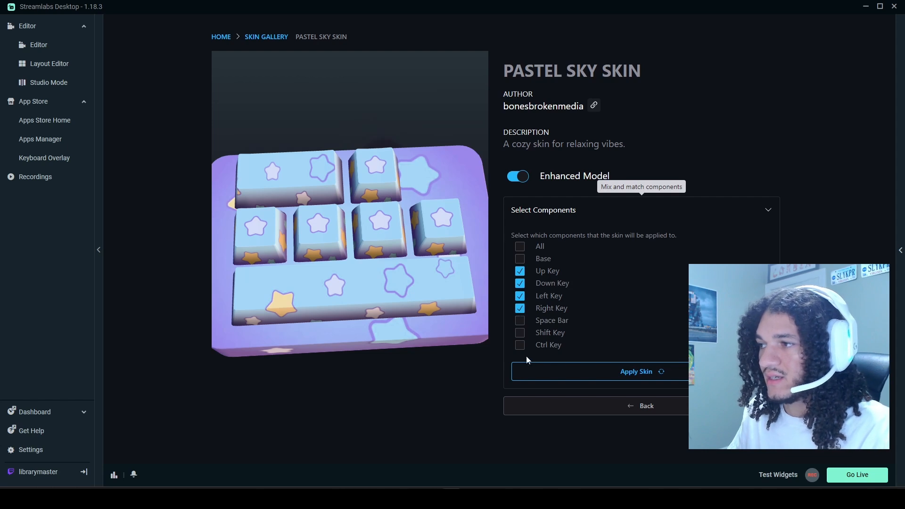
left_click(599, 370)
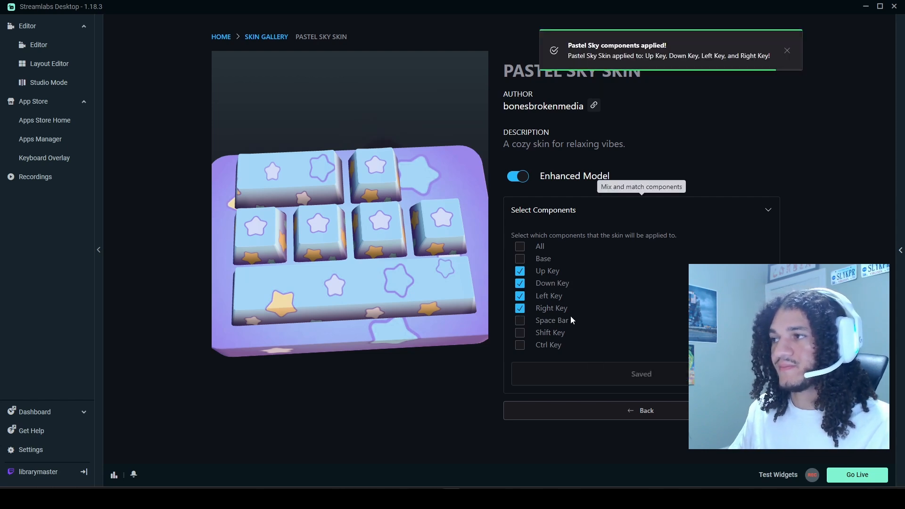
Check the Pastel Sky keys on the overlay in the scene editor and return to its app settings.
left_click(52, 44)
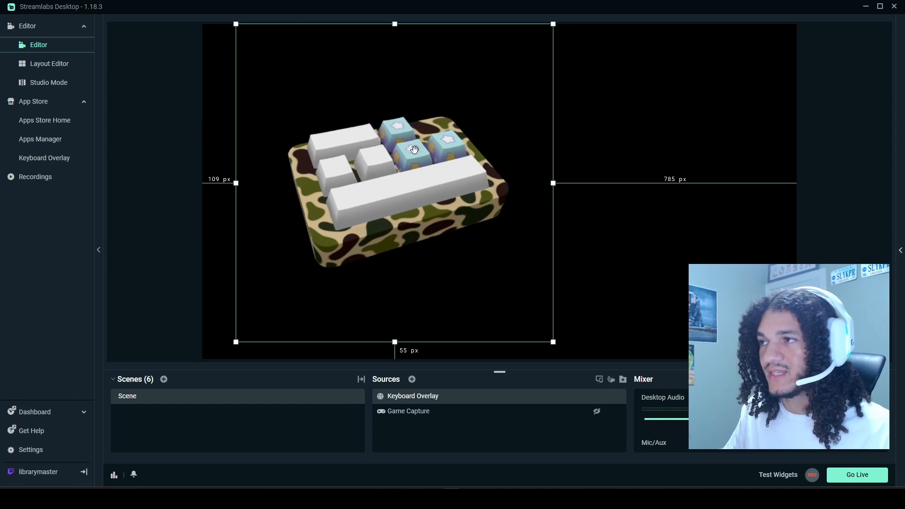
double_click(414, 397)
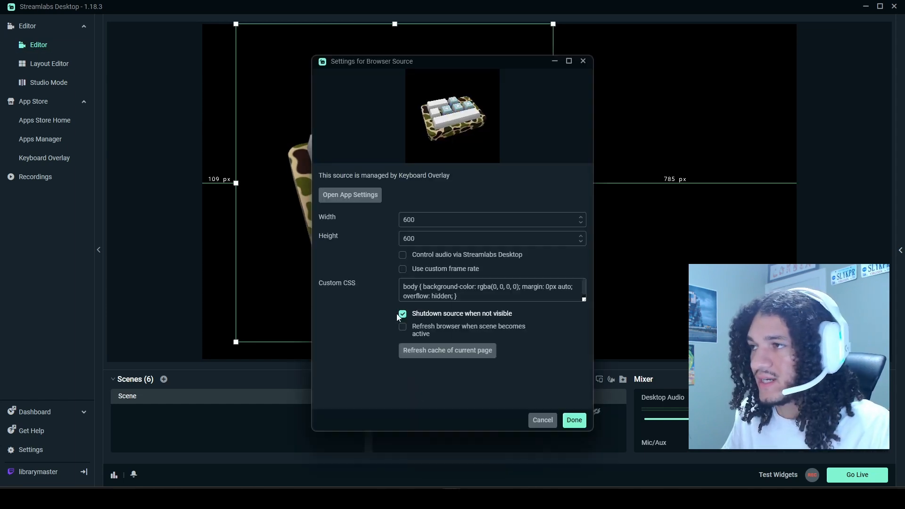
left_click(355, 197)
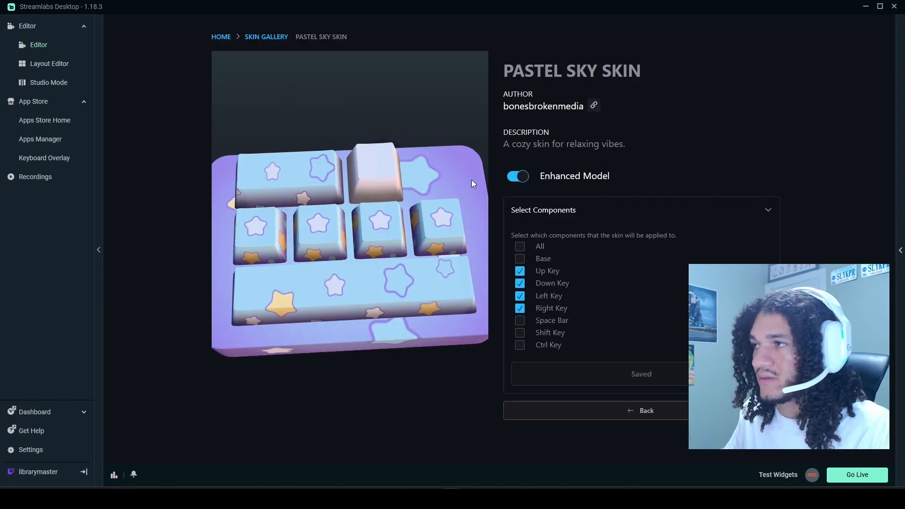
Apply the Hotrod skin from the gallery to only the Space Bar, Shift and Ctrl keys.
left_click(261, 44)
left_click(531, 155)
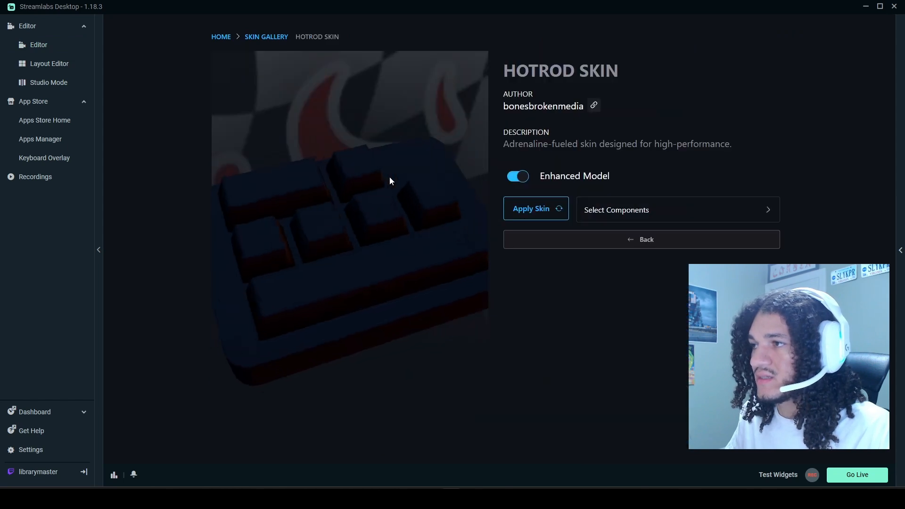
left_click(640, 214)
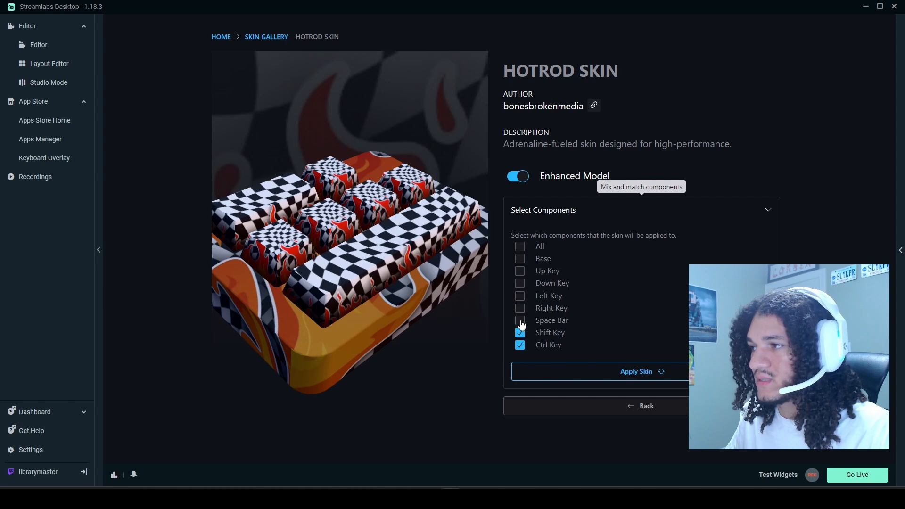
left_click(574, 373)
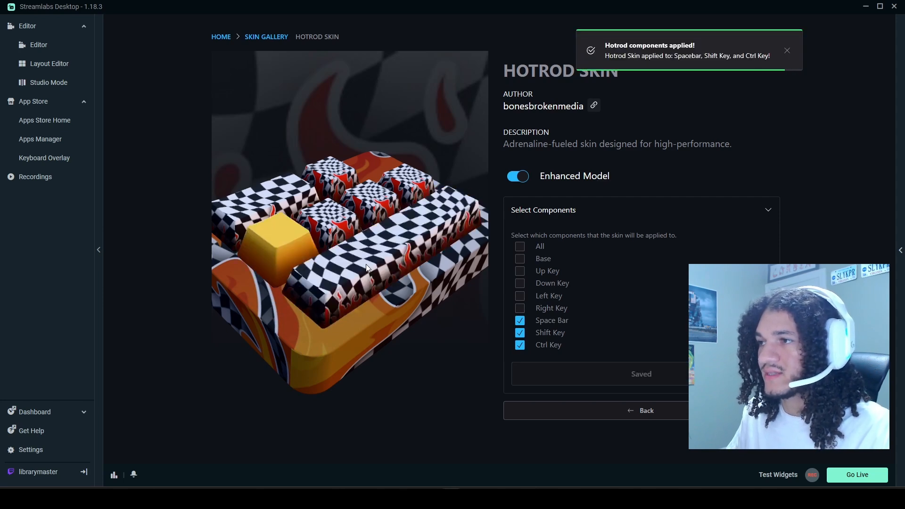
View the mixed keyboard on the overlay's home page and open the Custom skin from the gallery.
left_click(222, 38)
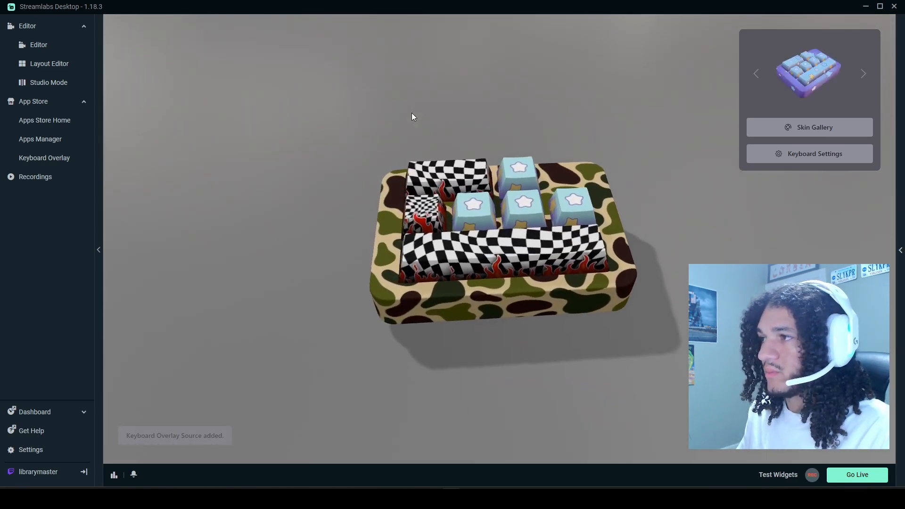
left_click(772, 132)
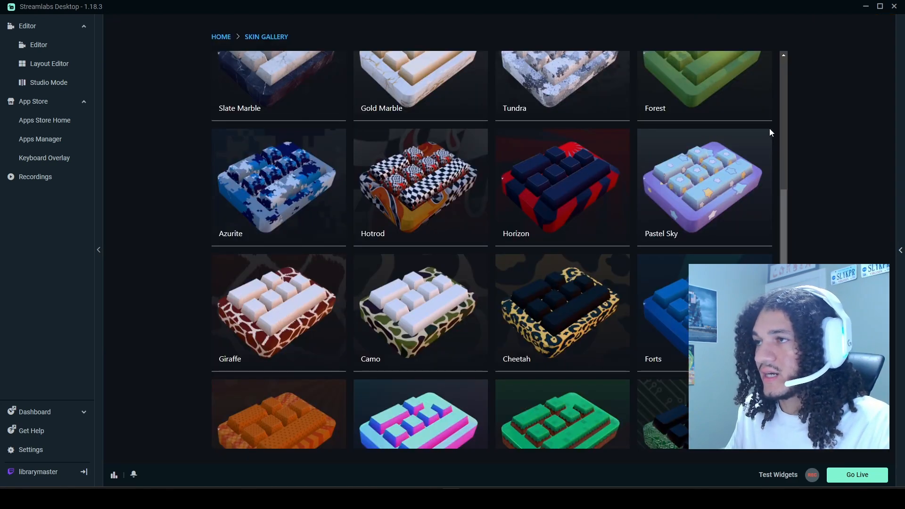
scroll(329, 191, "up", 5)
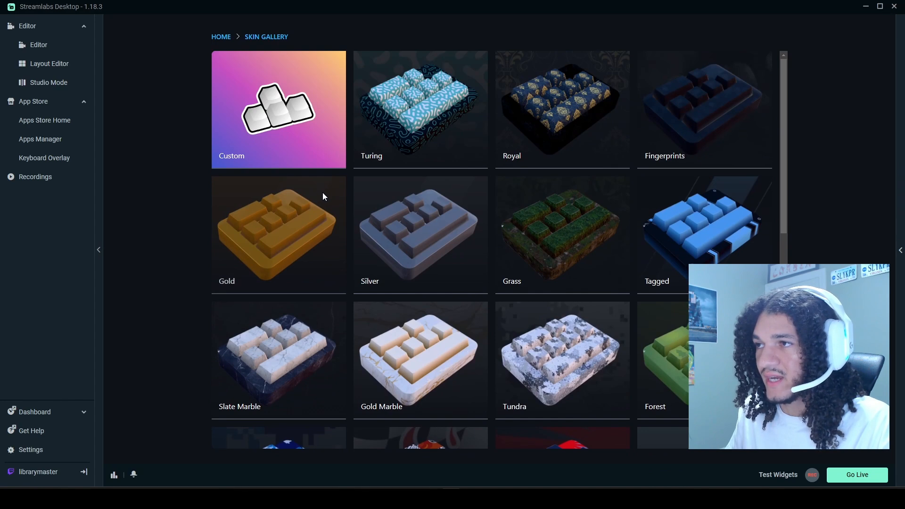
left_click(295, 143)
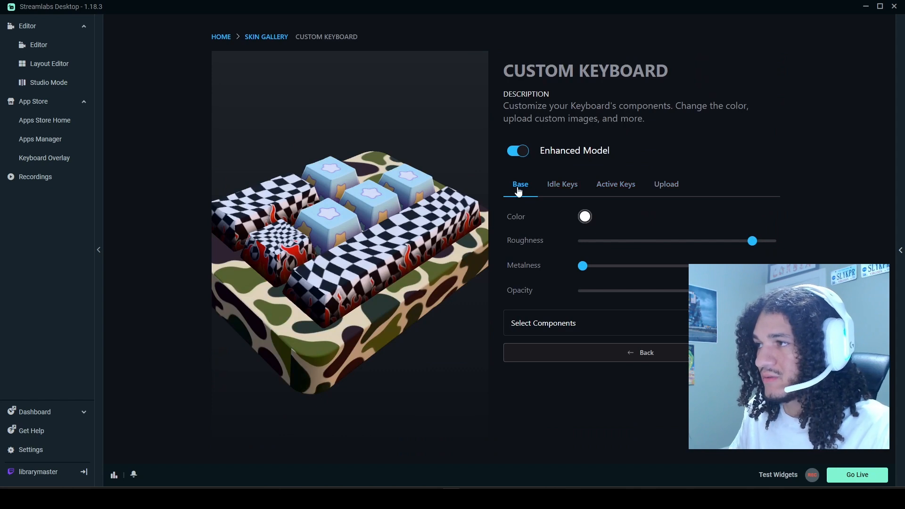
left_click_drag(406, 302, 302, 320)
left_click_drag(430, 316, 367, 330)
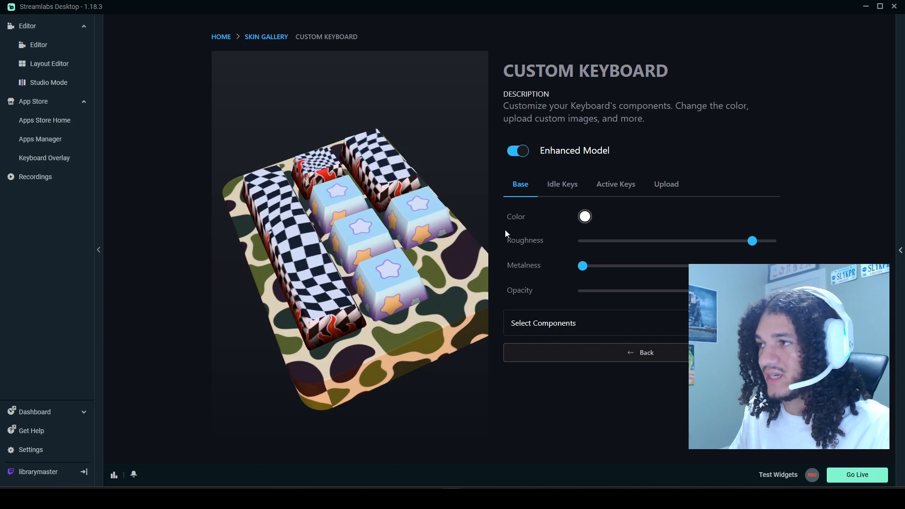
Set the custom keyboard's base color to blue #169cff.
left_click(630, 194)
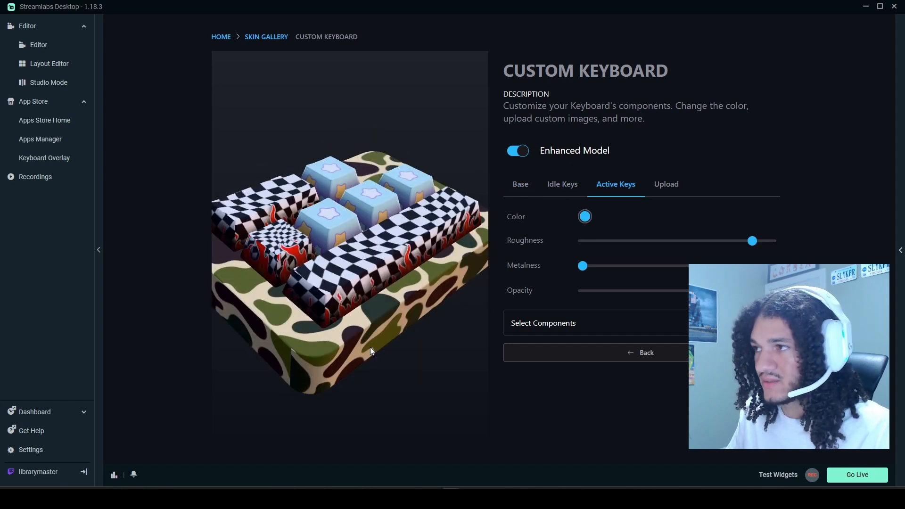
left_click(521, 189)
left_click(584, 216)
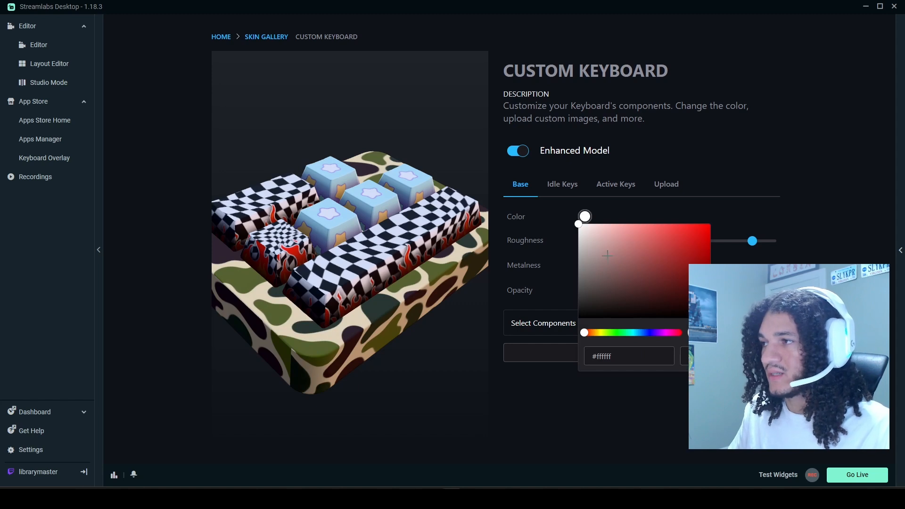
left_click_drag(607, 255, 699, 223)
left_click(641, 333)
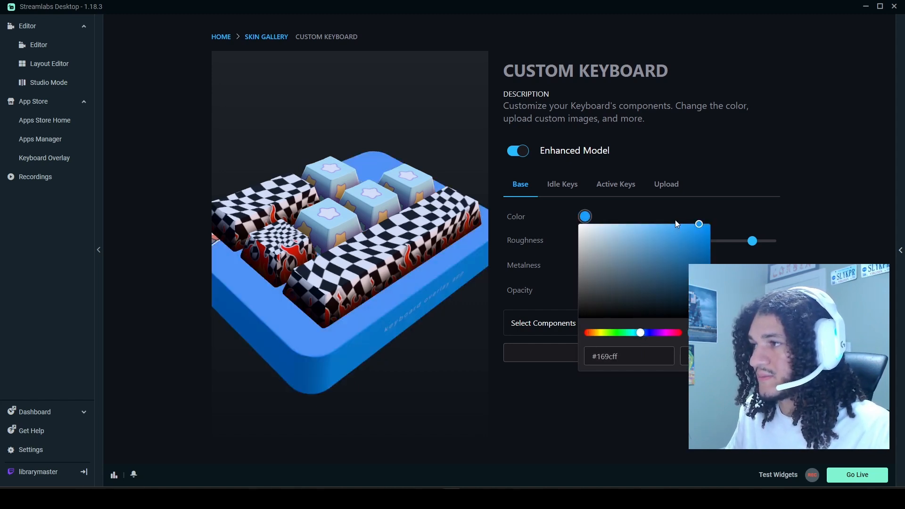
left_click(545, 258)
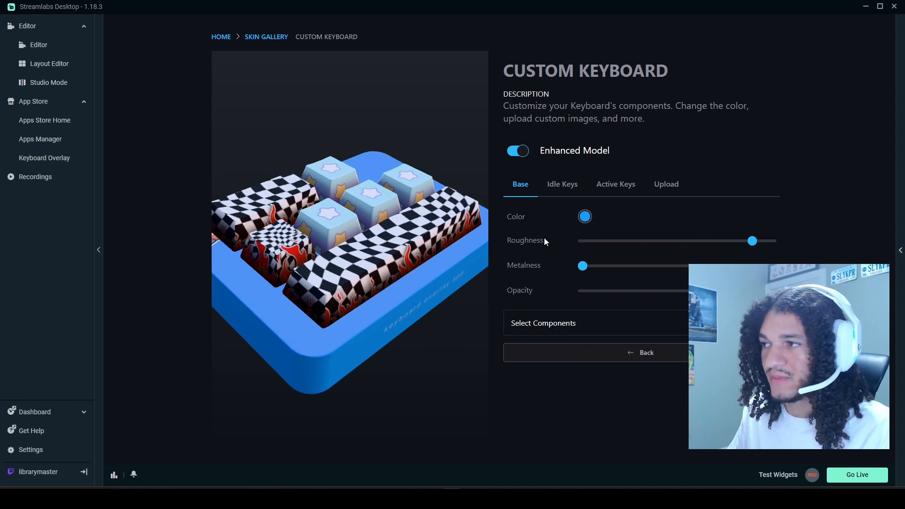
Set the custom base's roughness near minimum, its metalness high, and its opacity to a little under one third.
left_click_drag(545, 242, 545, 296)
left_click_drag(582, 265, 595, 243)
left_click_drag(442, 325, 324, 285)
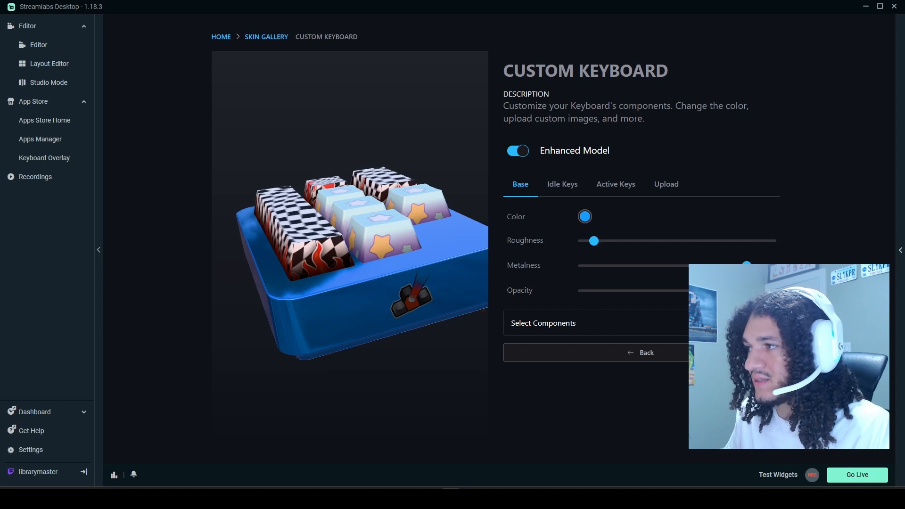
left_click_drag(773, 291, 635, 291)
left_click_drag(409, 340, 404, 322)
Apply the custom skin to the keyboard's Base component and view the result on the overlay's home page.
left_click(556, 326)
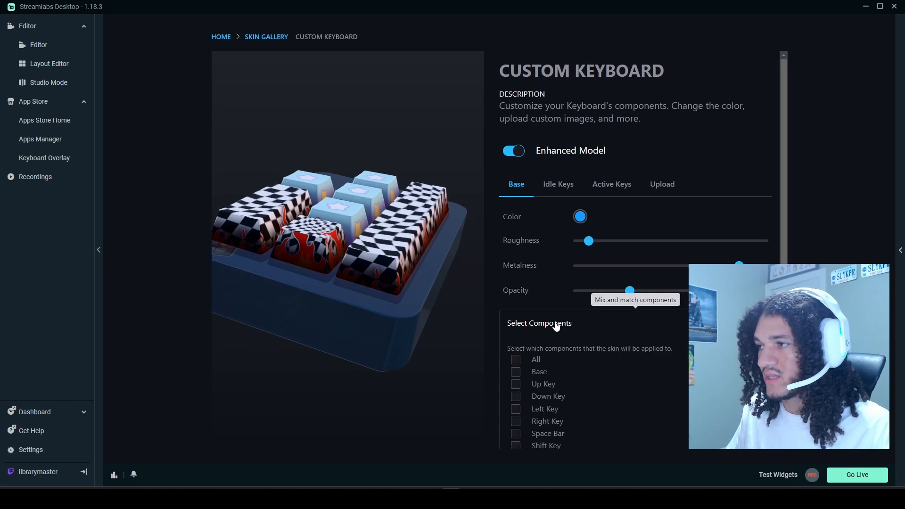
scroll(523, 325, "down", 2)
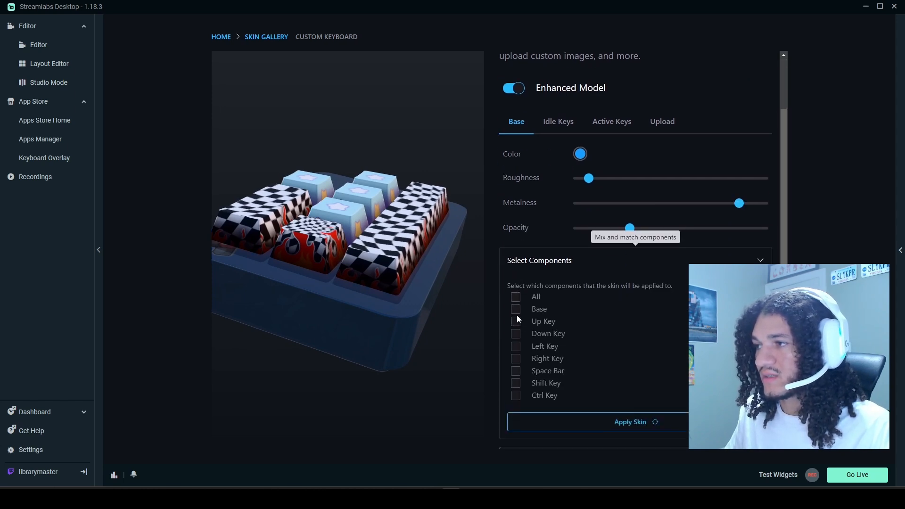
left_click(602, 424)
left_click(219, 42)
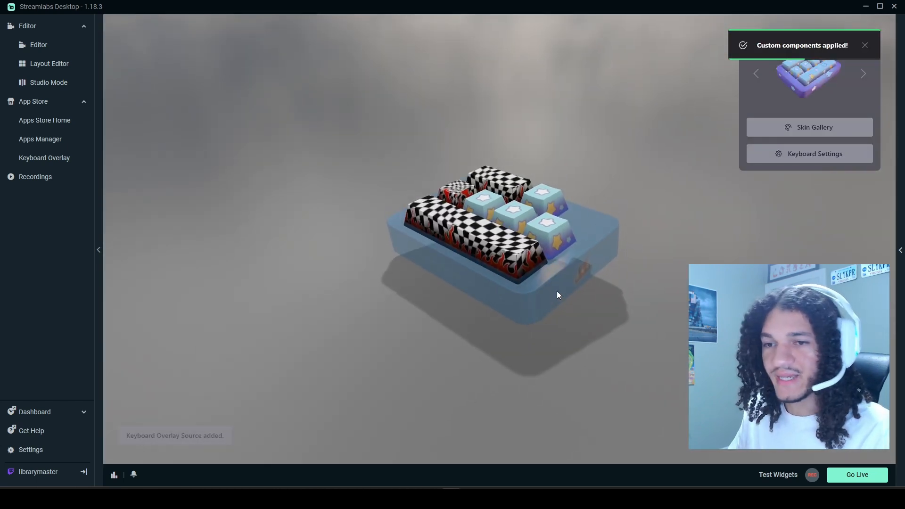
Scale the keyboard overlay in the editor scene down to about 70% of its size.
left_click(39, 45)
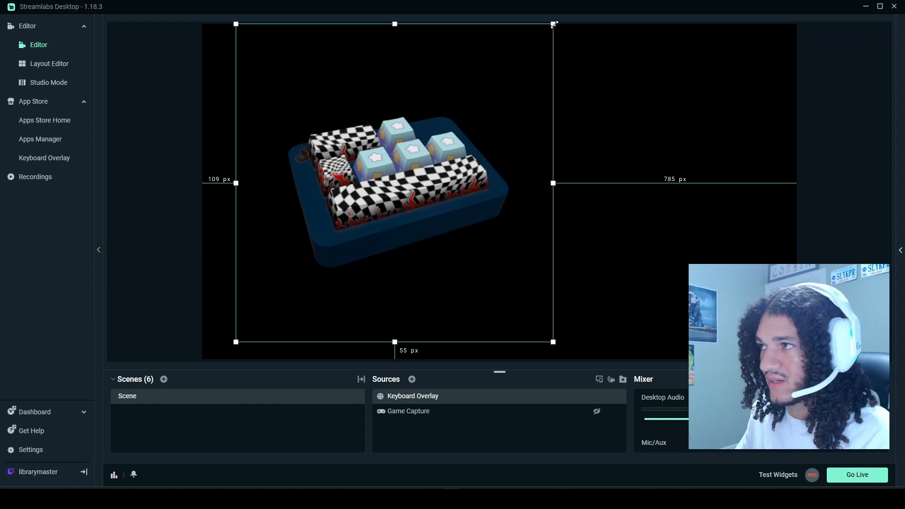
left_click_drag(528, 36, 438, 130)
Open the Keyboard Overlay's custom skin from the skin gallery and lower the base's opacity to the minimum.
double_click(425, 395)
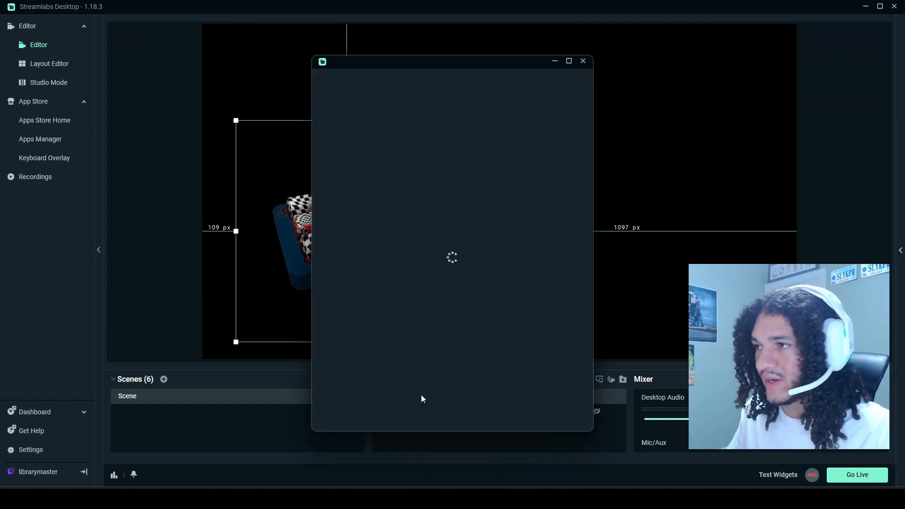
left_click(349, 197)
left_click(808, 123)
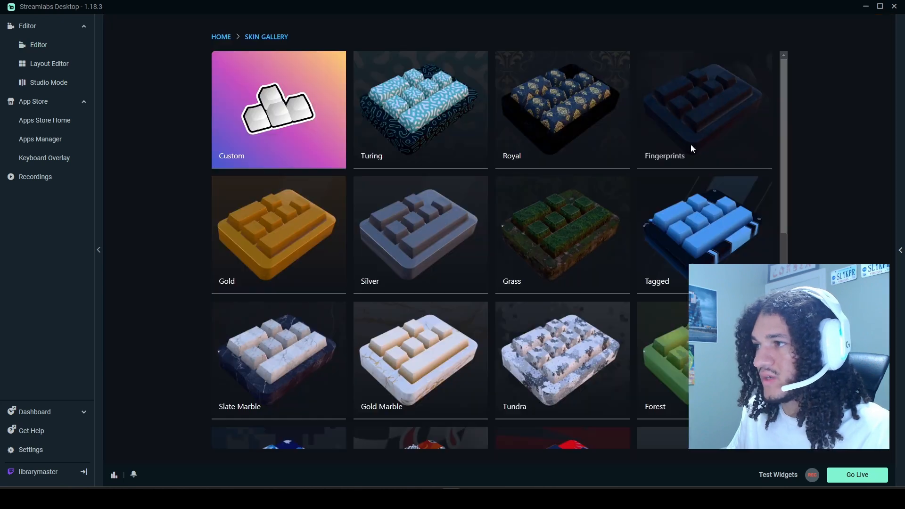
left_click(336, 118)
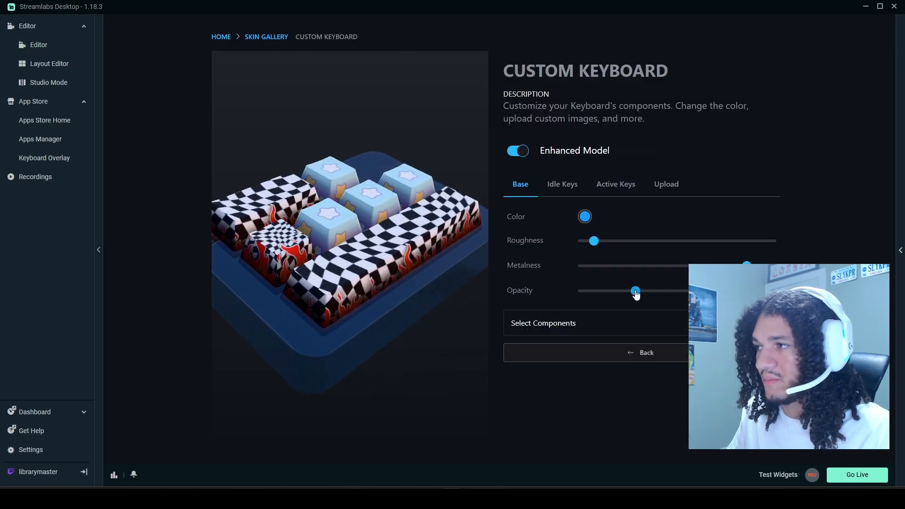
left_click_drag(635, 291, 555, 292)
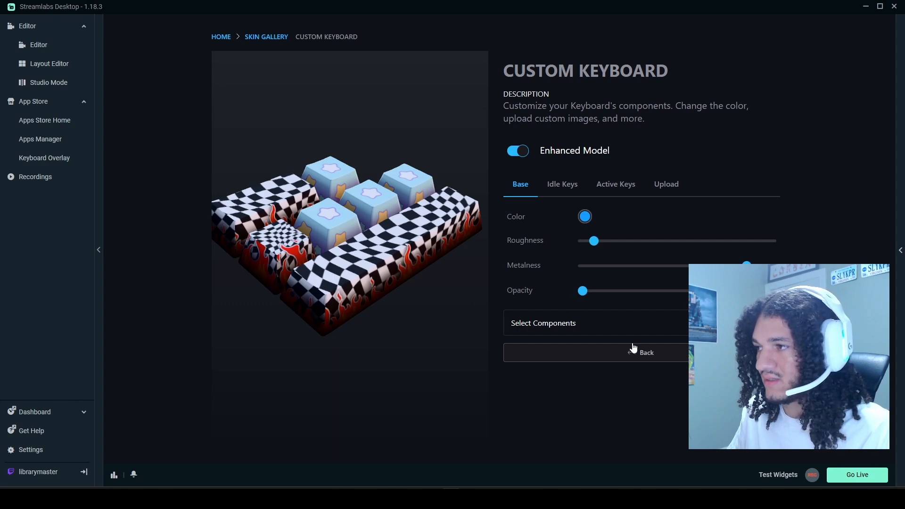
Apply the fully transparent custom skin to the Base component only and check the overlay on its home page.
left_click(597, 331)
scroll(526, 372, "down", 1)
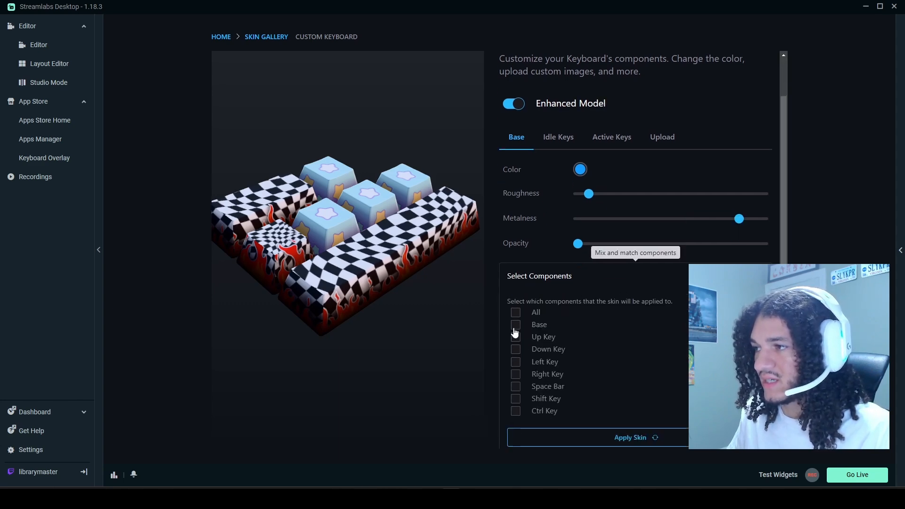
left_click(516, 325)
left_click(592, 437)
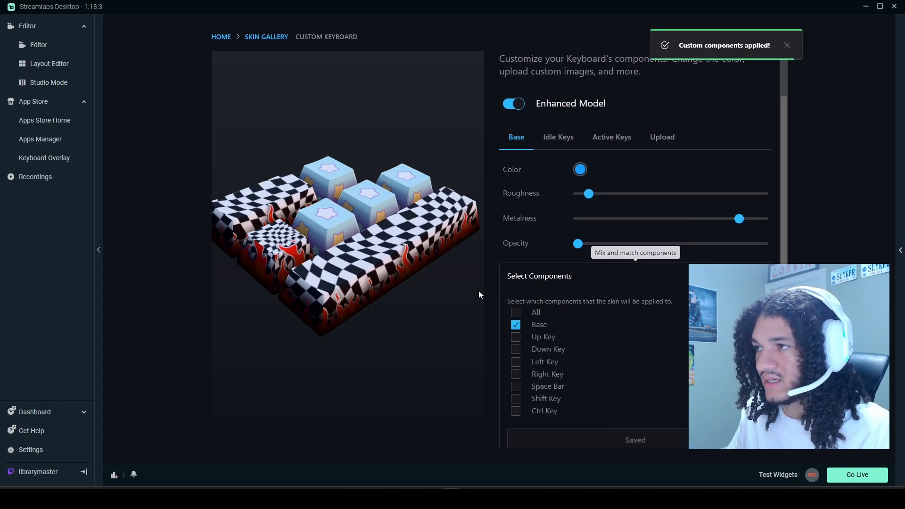
left_click(220, 39)
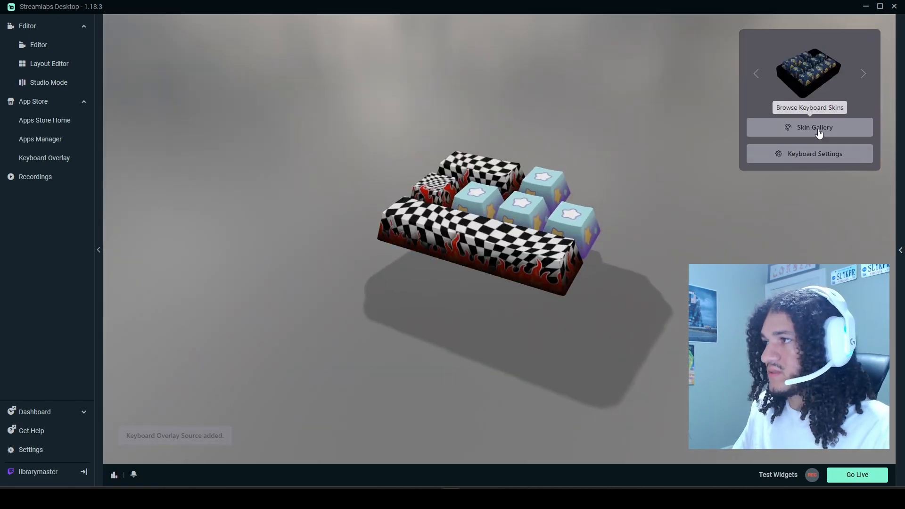
Reopen the custom skin from the skin gallery and raise the base's opacity to the maximum.
left_click(818, 134)
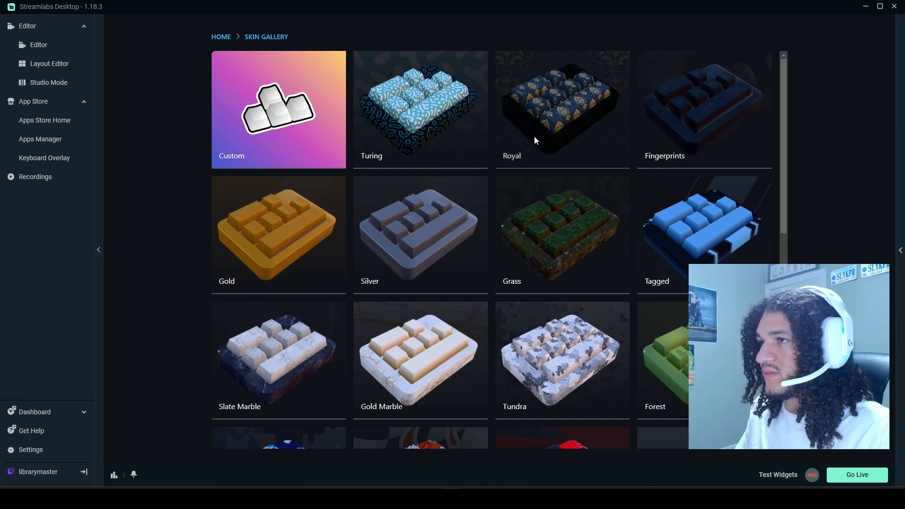
left_click(320, 120)
left_click_drag(583, 291, 773, 291)
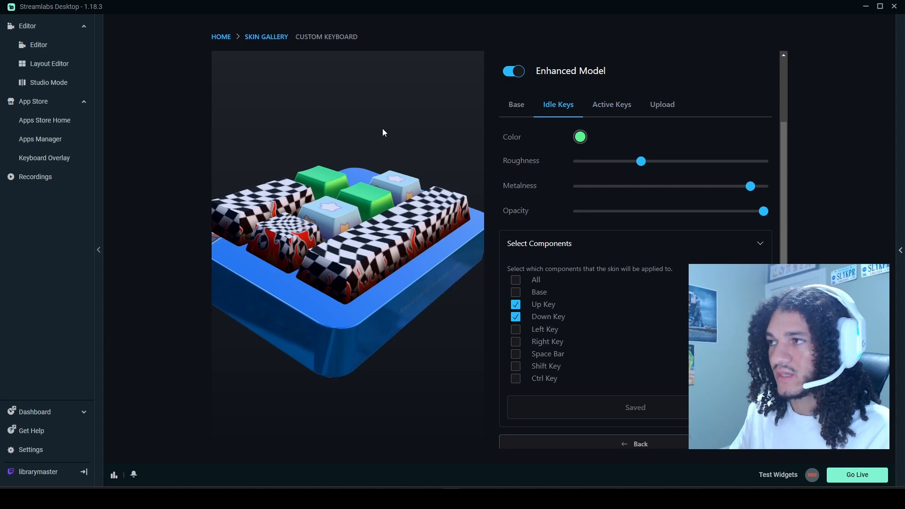
Set the active keys' color to light gray #c0c0c0, with roughness at the minimum and metalness at the maximum.
left_click_drag(382, 133, 335, 154)
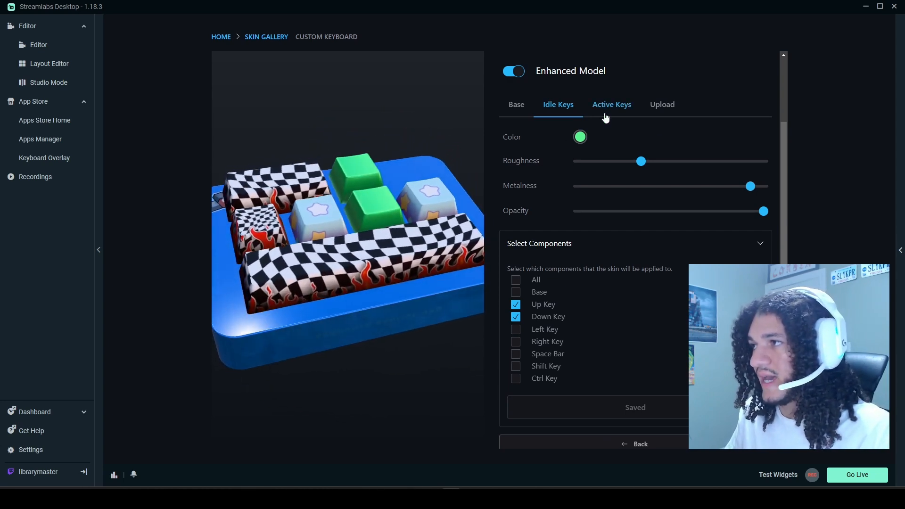
left_click(606, 116)
left_click(581, 138)
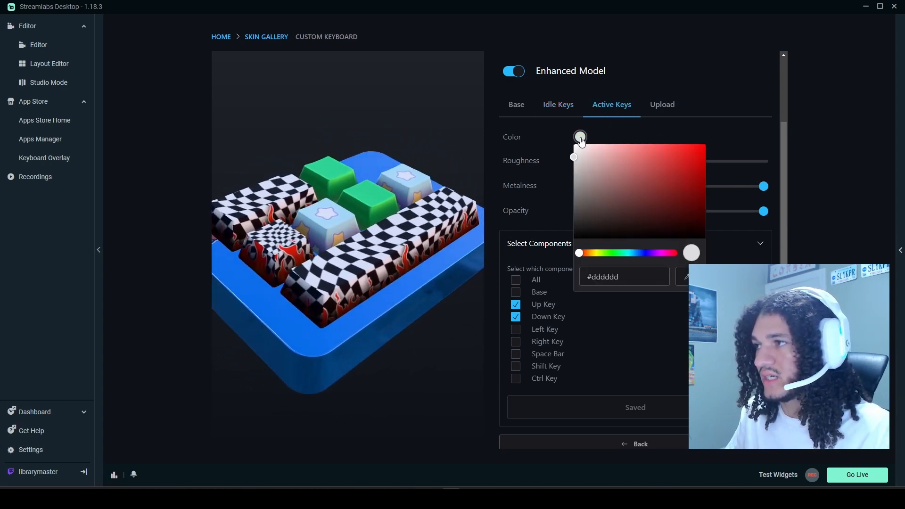
left_click_drag(581, 156, 568, 168)
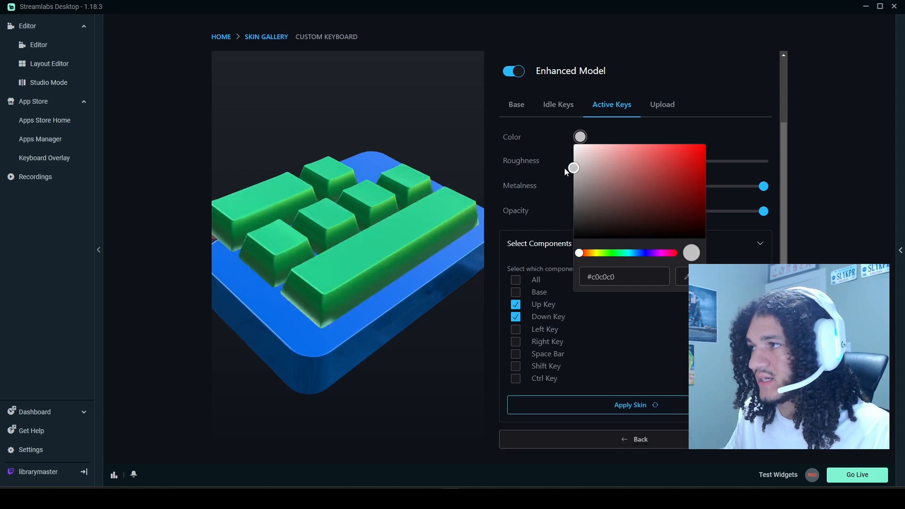
left_click(558, 151)
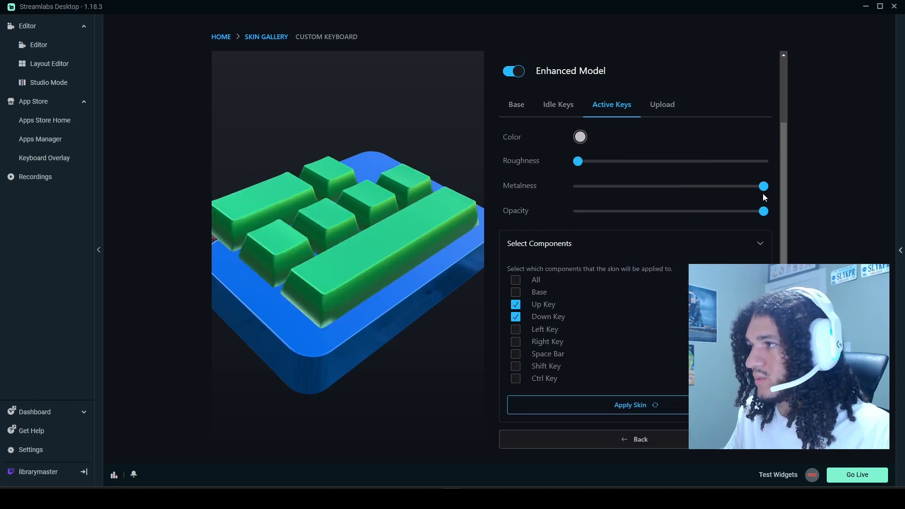
mouse_move(764, 188)
left_mouse_down()
mouse_move(679, 186)
mouse_move(764, 186)
left_mouse_up()
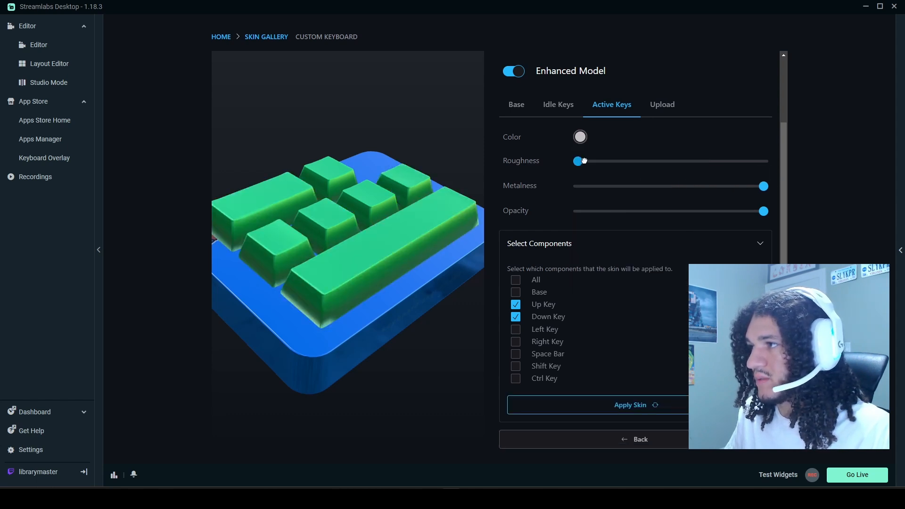
left_click_drag(584, 161, 571, 165)
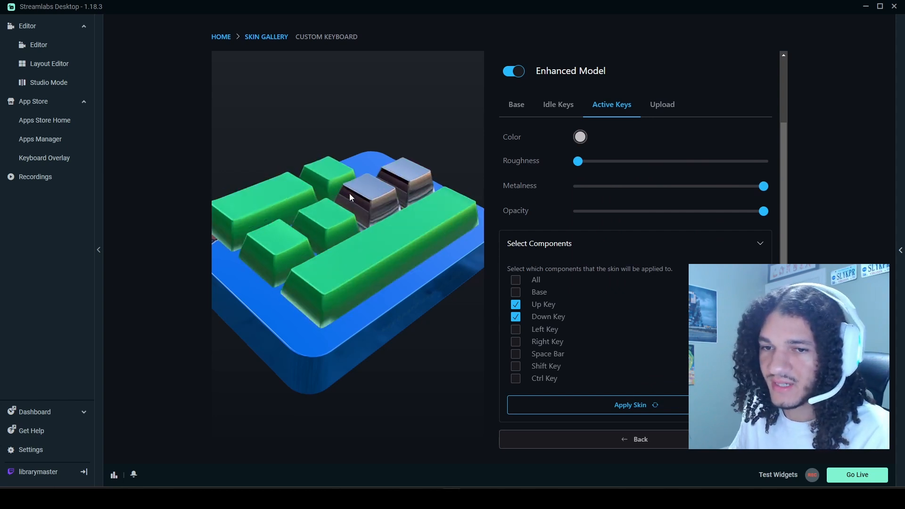
Add the Left, Right, Space Bar, Shift and Ctrl keys to the components that receive the custom skin.
left_click(518, 330)
left_click(518, 342)
left_click(518, 355)
left_click(519, 366)
left_click(546, 380)
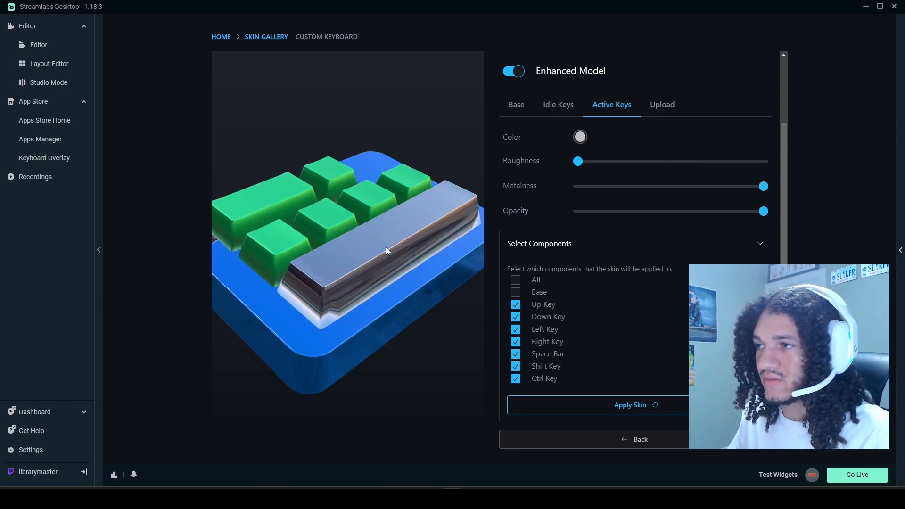
Restrict the component selection to the Space Bar and apply the custom skin with its green idle color.
left_click(515, 341)
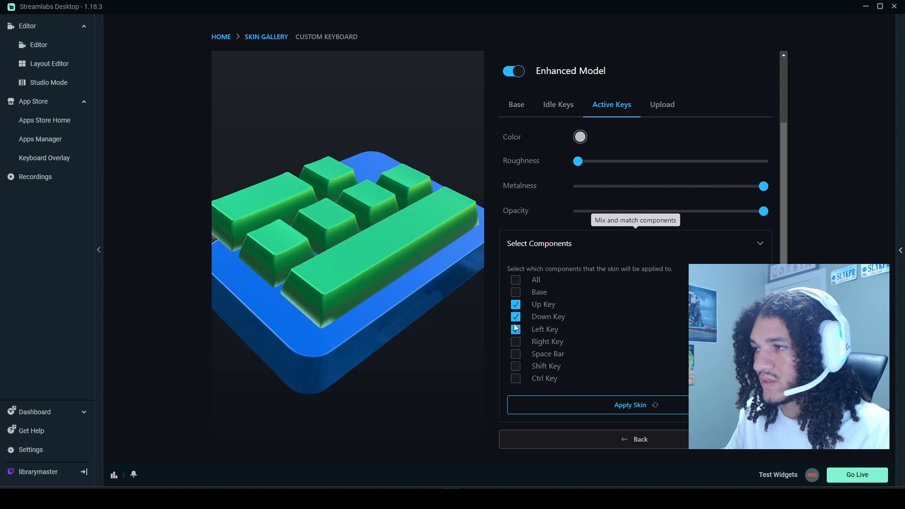
left_click(514, 305)
left_click(515, 317)
left_click(516, 330)
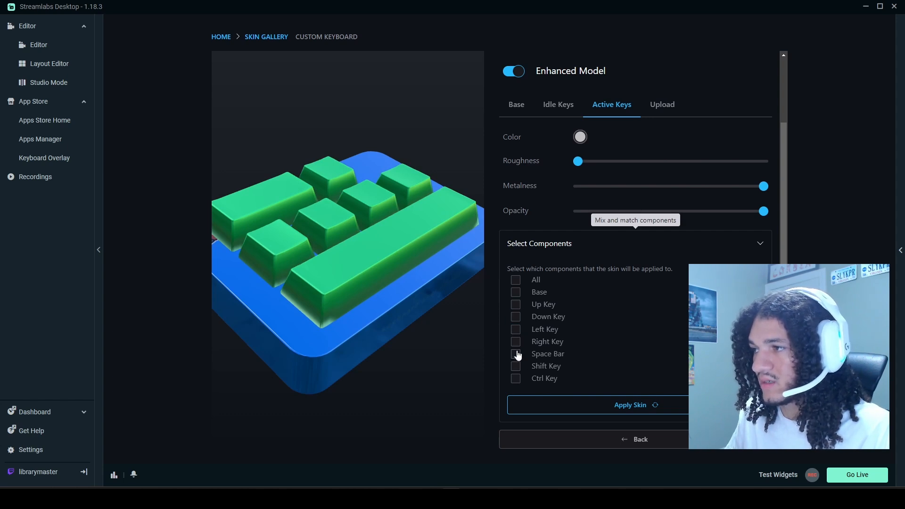
left_click(516, 354)
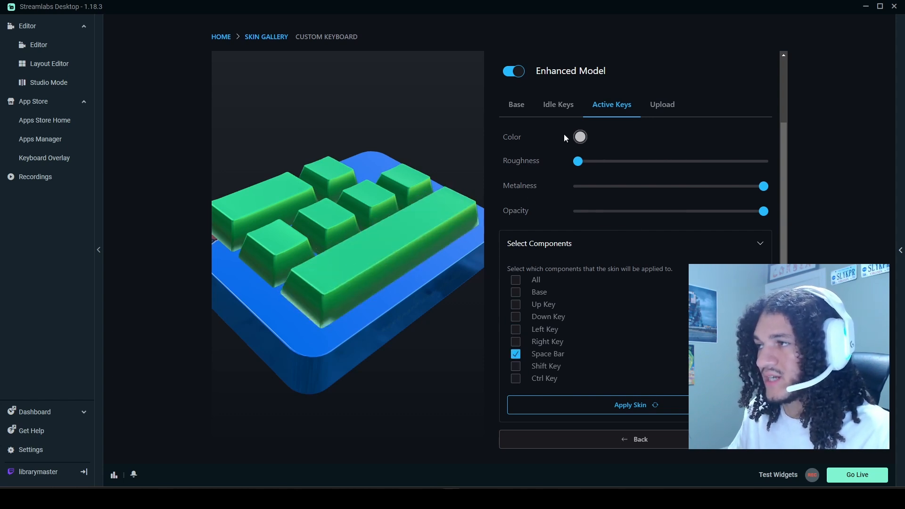
left_click(567, 112)
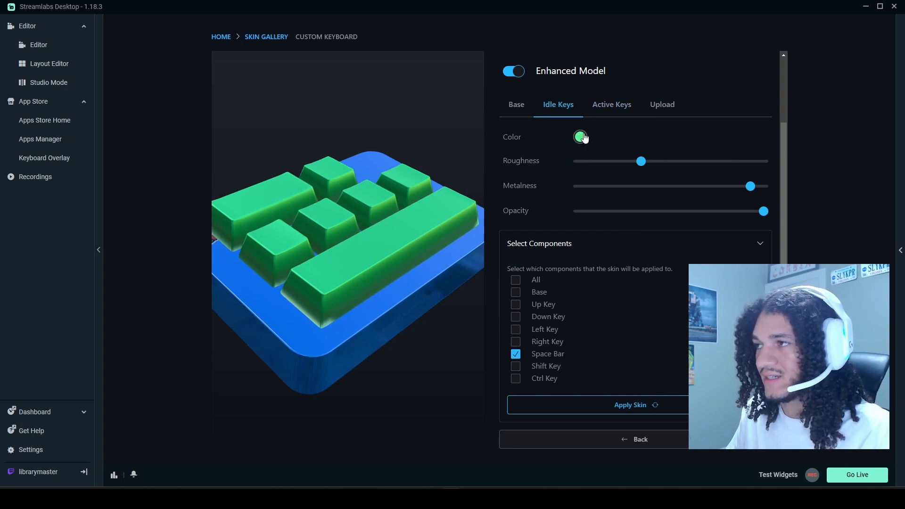
left_click(577, 400)
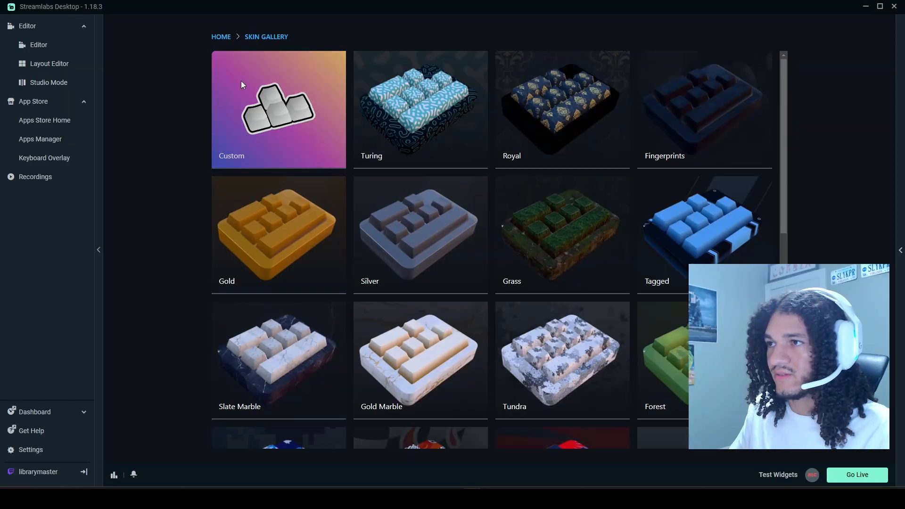
Open the custom skin from the gallery and show its image upload options for the individual components.
left_click(242, 84)
left_click(667, 185)
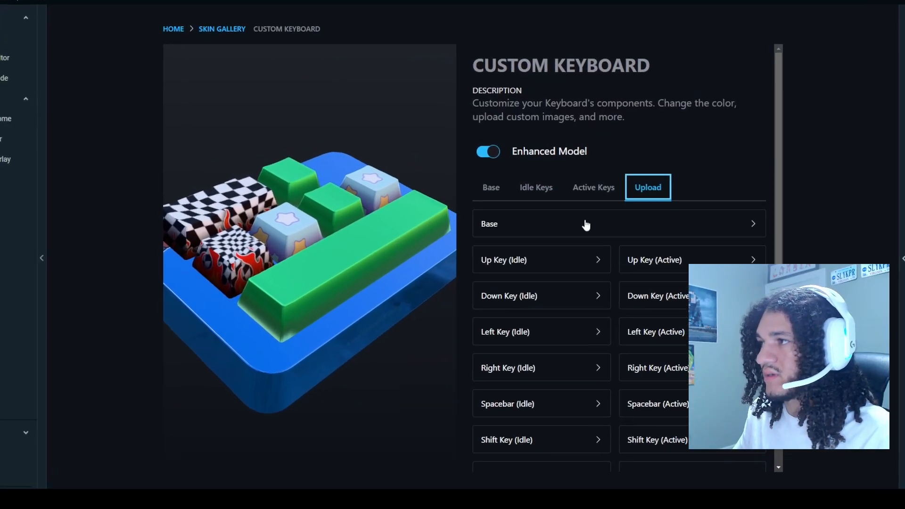